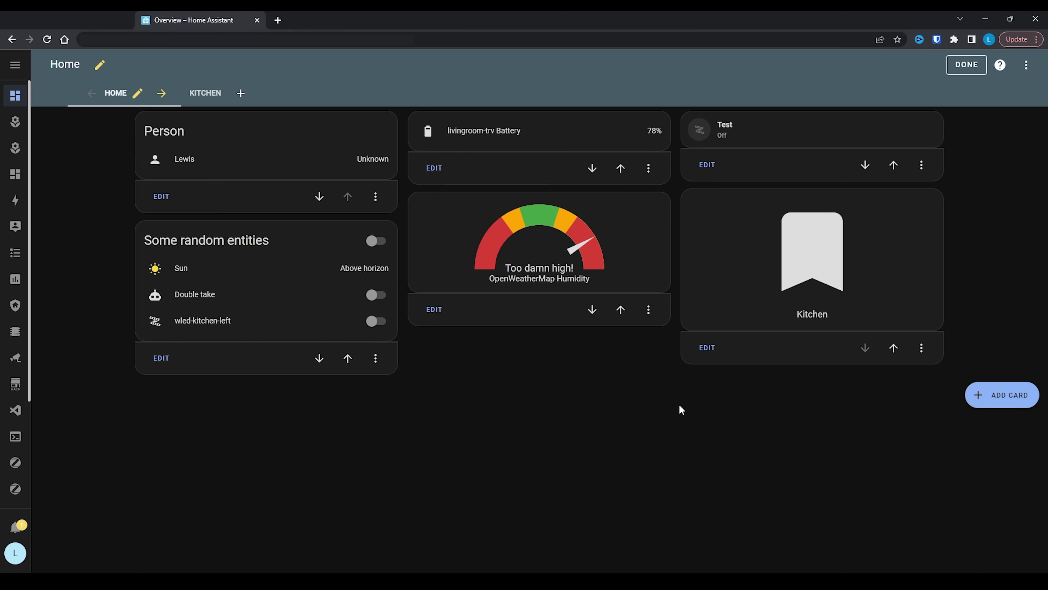
- Open the add-card picker for the Home view in dashboard edit mode
click(996, 405)
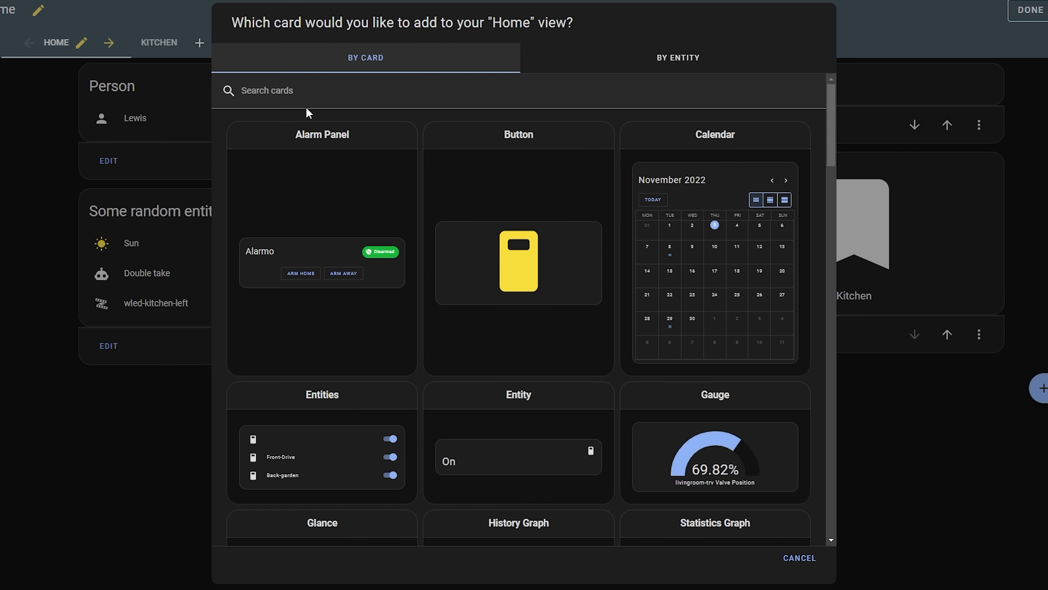
- Search card types for 'tile', start a Tile card, and expand its appearance and tap action options
click(299, 93)
text(tile)
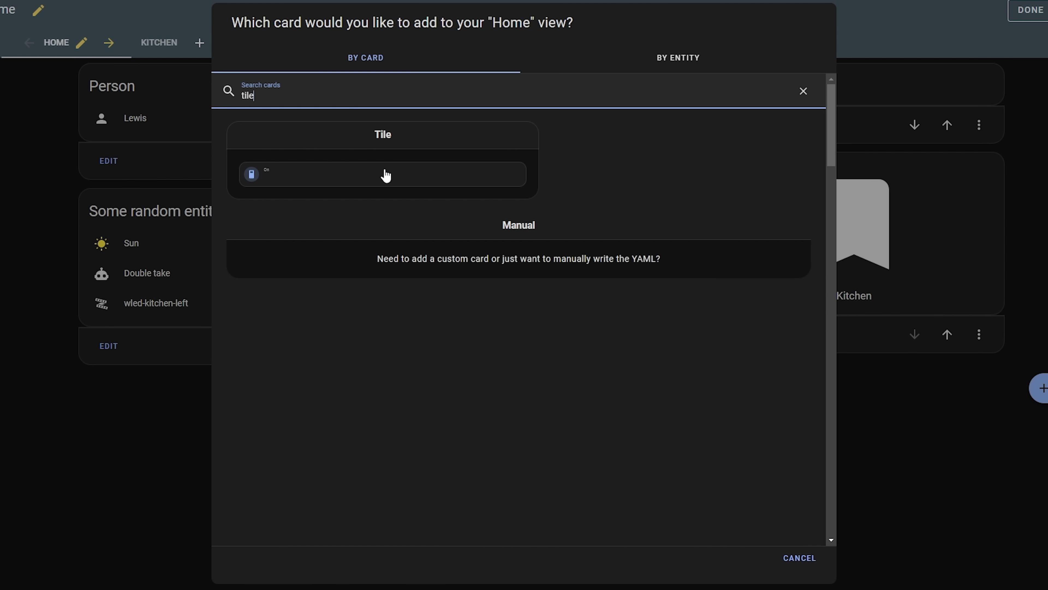
click(385, 176)
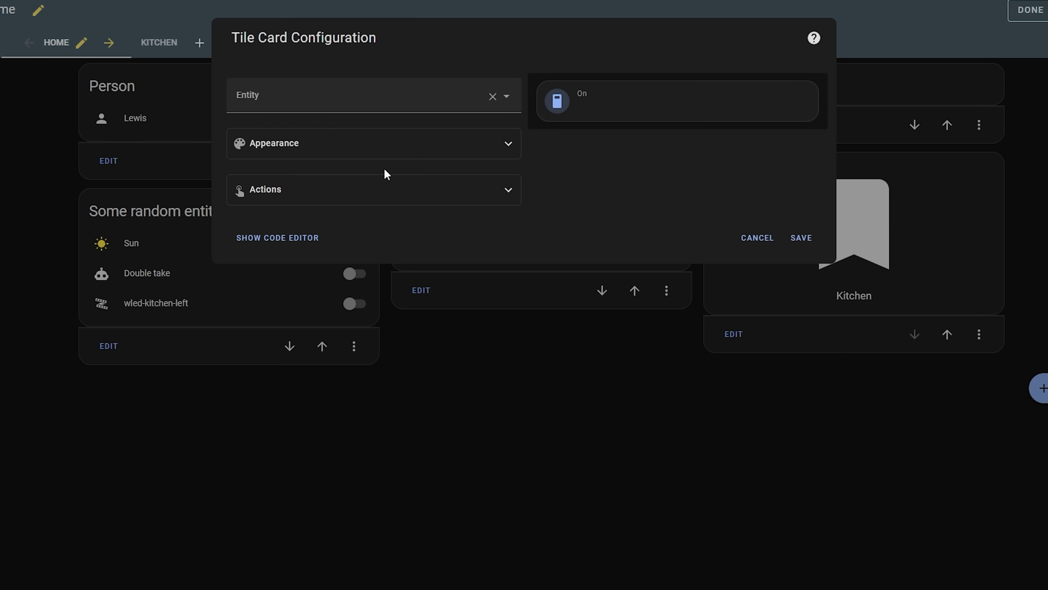
click(510, 155)
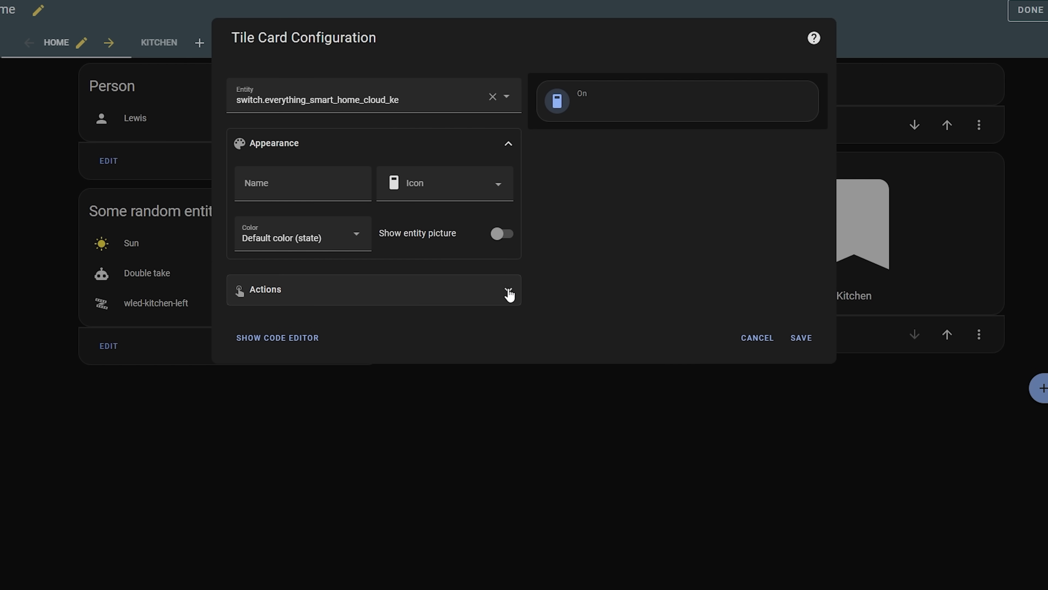
click(510, 295)
- Set the Tile card's entity to the wled-kitchen-left light, leaving the icon unchanged
drag(403, 112, 203, 107)
text(wled)
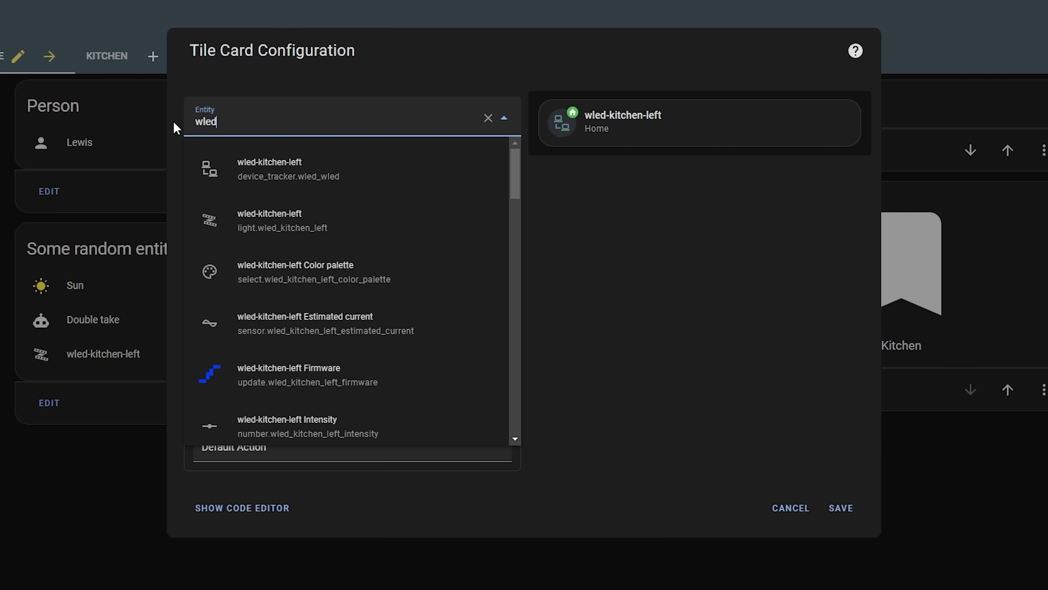
click(316, 223)
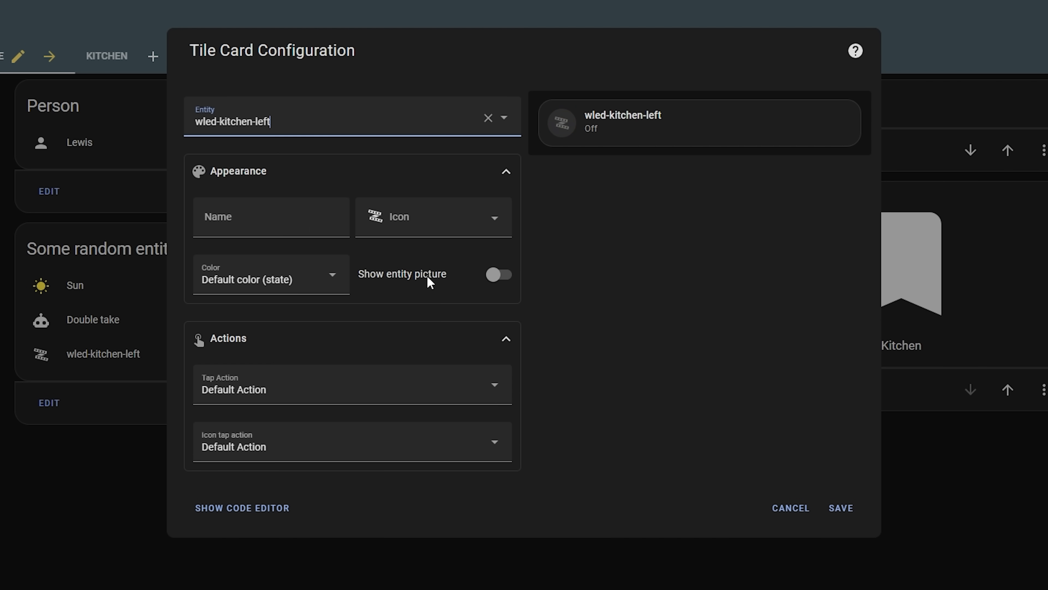
click(638, 254)
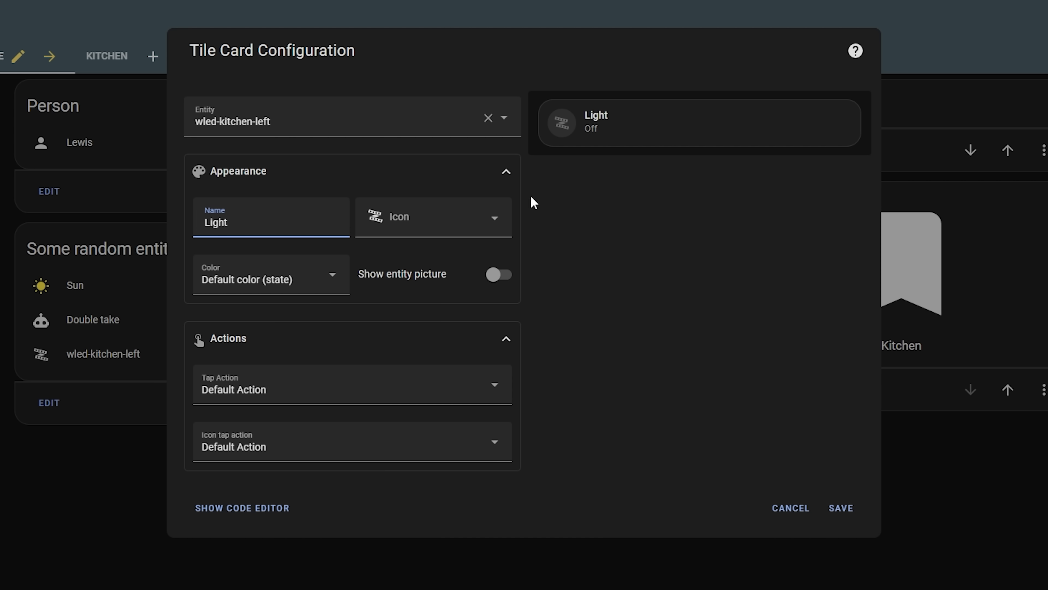
click(497, 223)
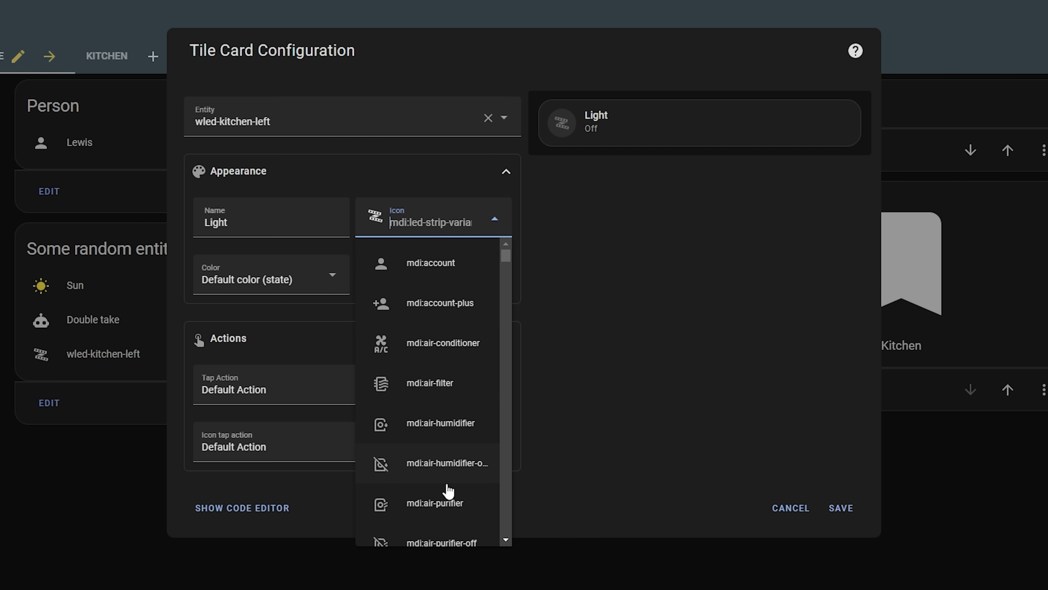
key(Escape)
- Try Primary and Red card colours, settle on Default color (state), and toggle the light
click(321, 289)
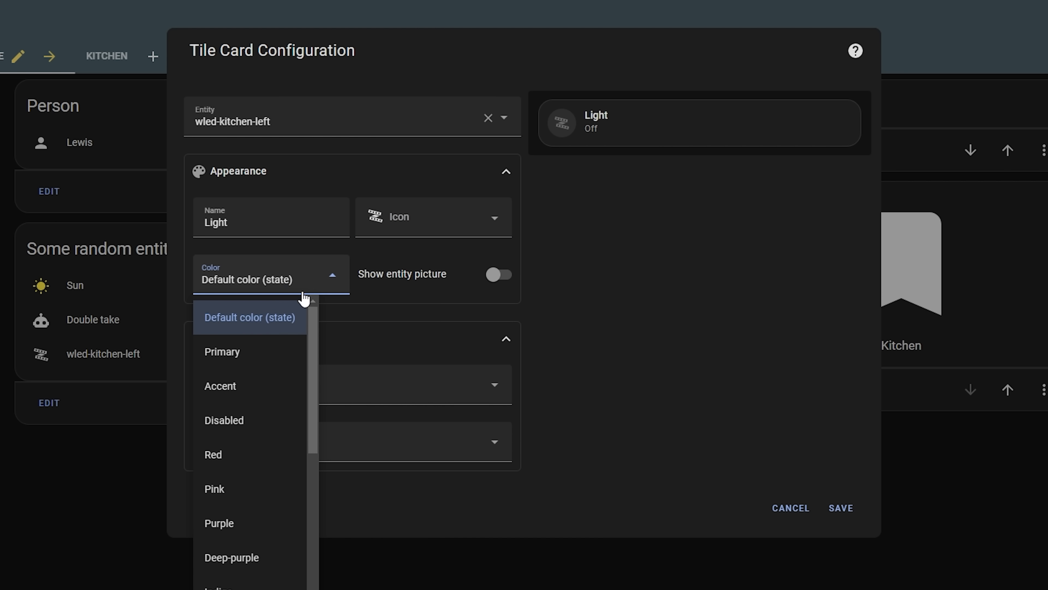
click(273, 351)
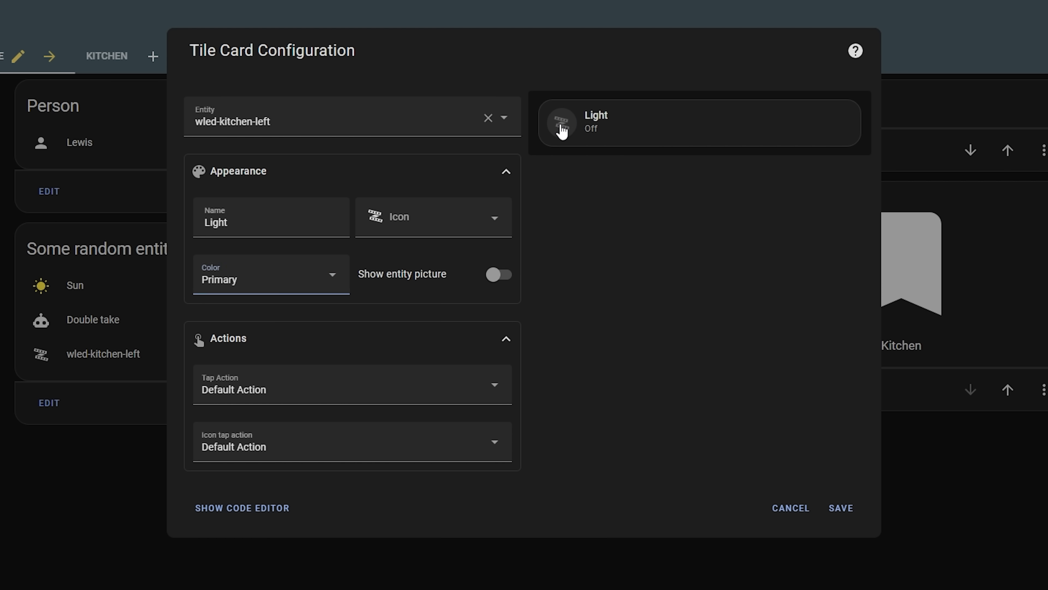
click(320, 274)
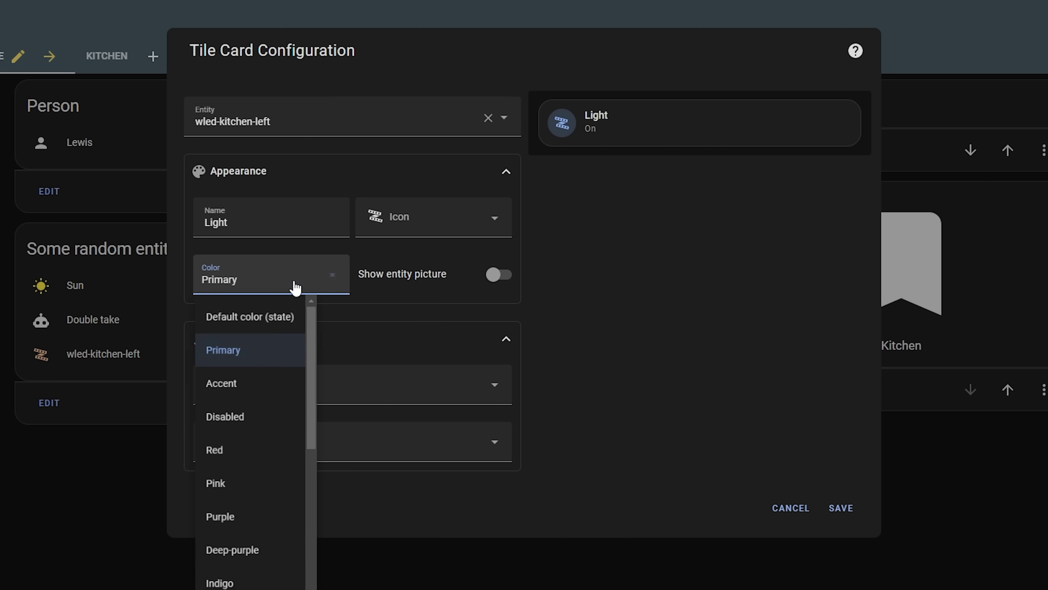
click(254, 330)
click(326, 281)
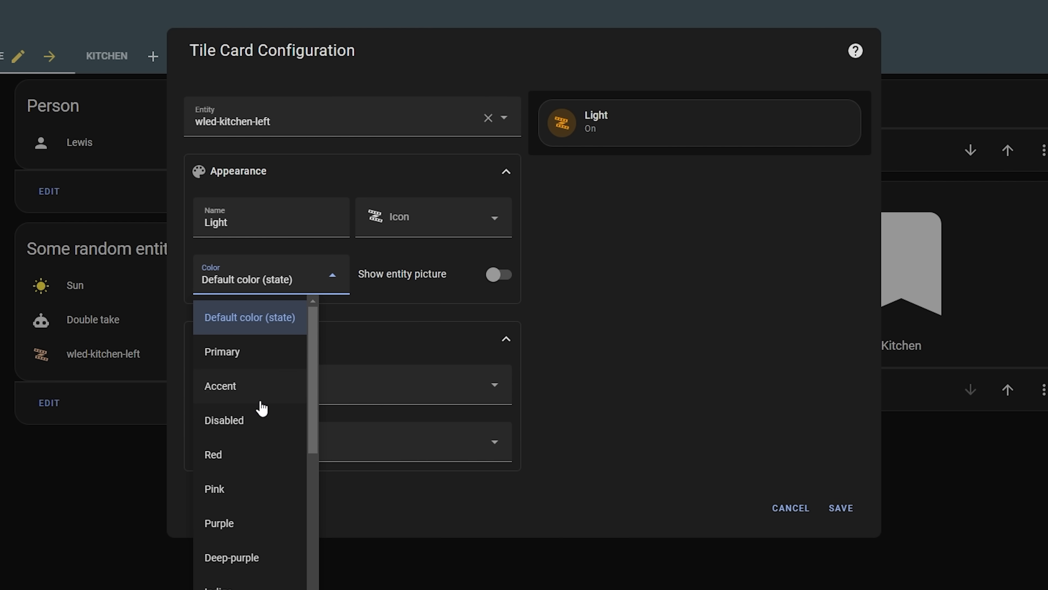
click(256, 456)
click(318, 275)
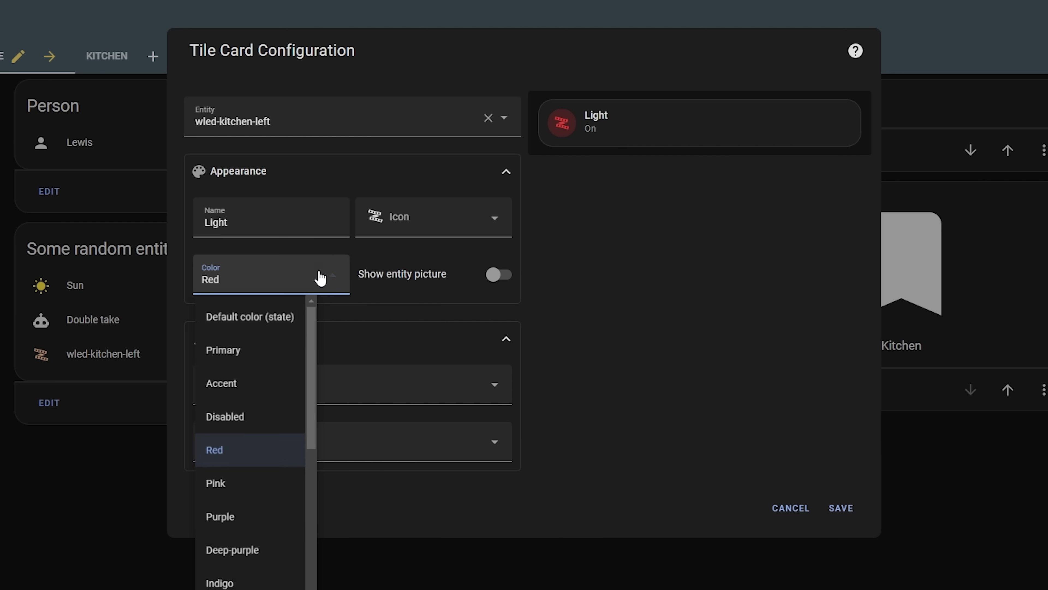
click(256, 330)
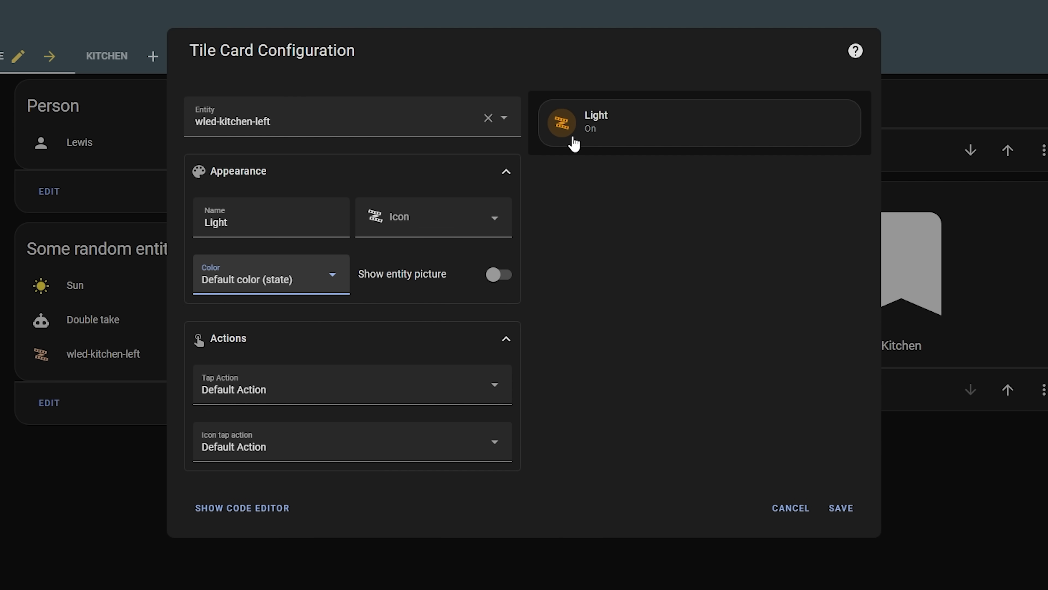
click(565, 134)
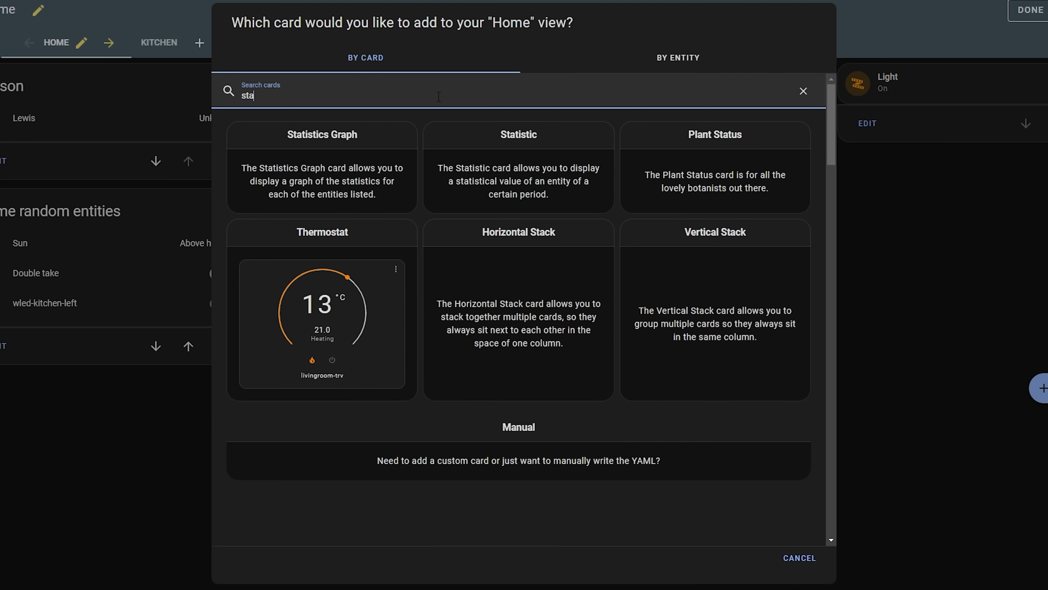
- Start a new Statistic card for the OpenWeatherMap Feels like temperature sensor
text(tis)
click(640, 148)
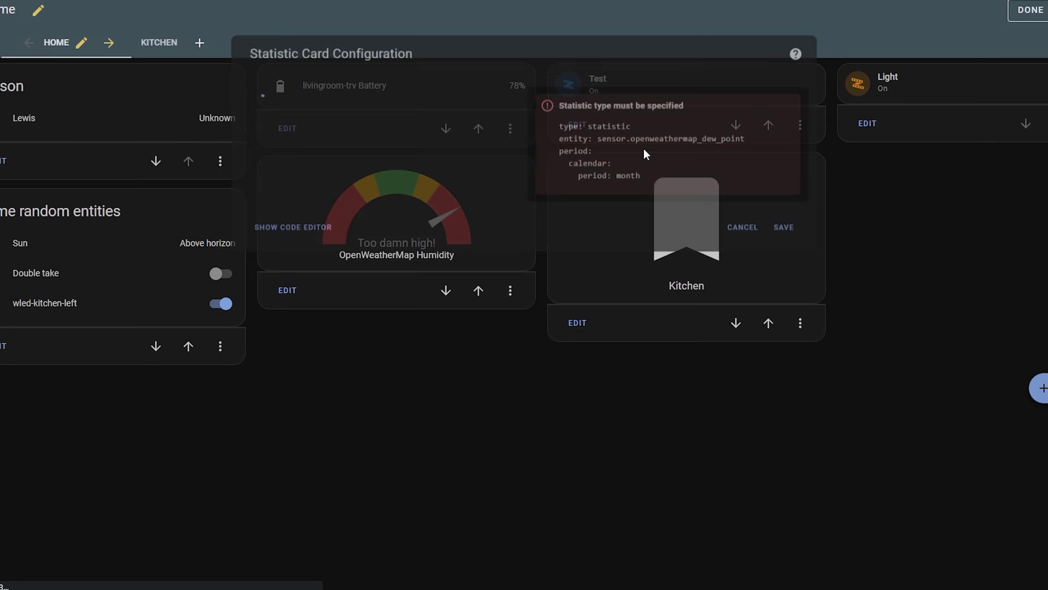
drag(316, 91, 317, 92)
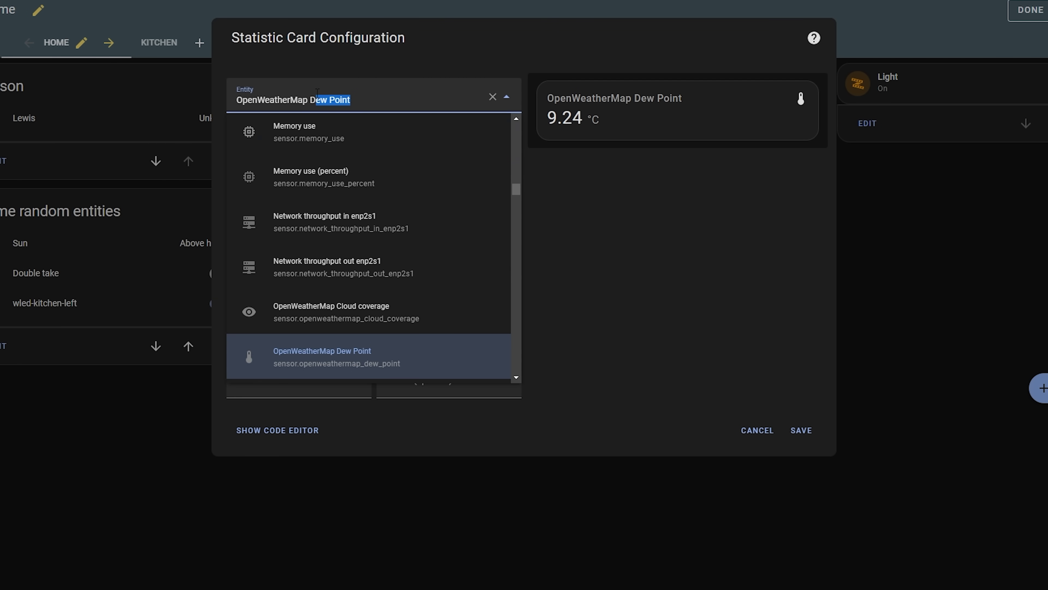
key(BackSpace)
key(BackSpace)
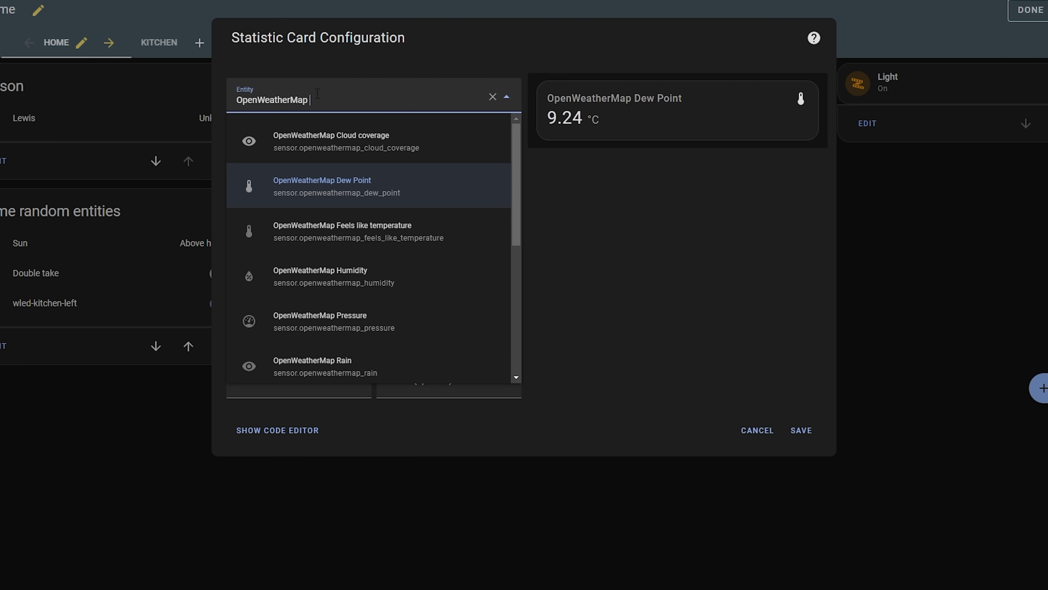
click(408, 237)
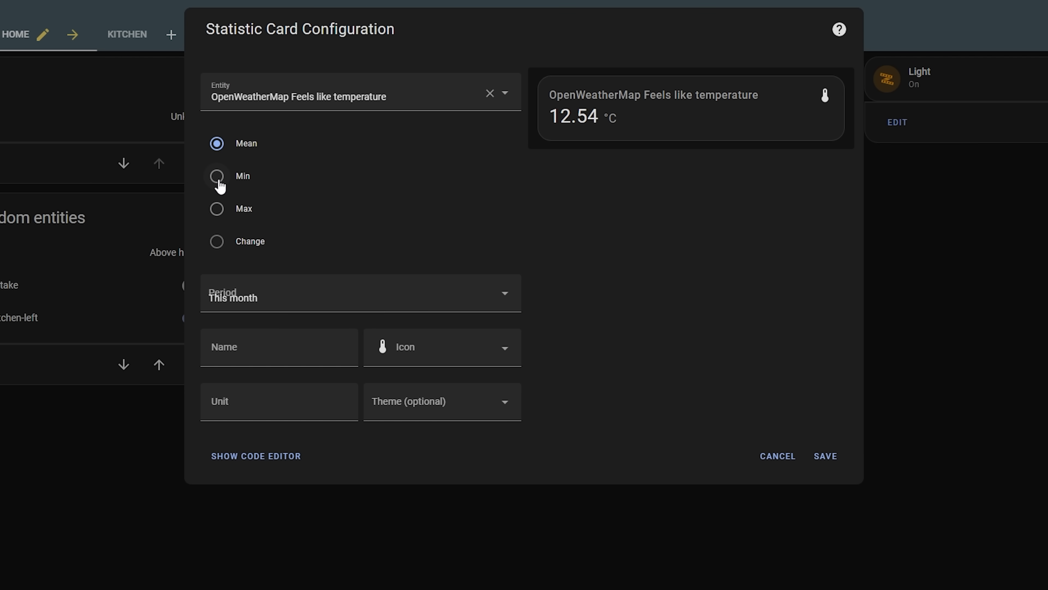
- Try min, max and This week, then set the period to Last month and pick the statistic
click(218, 182)
click(218, 209)
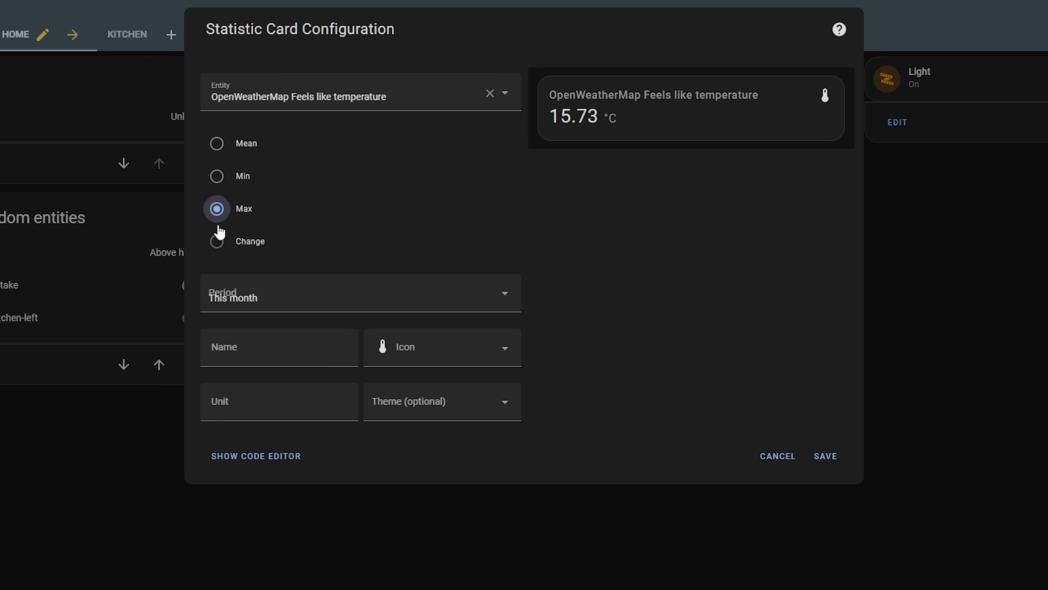
click(349, 307)
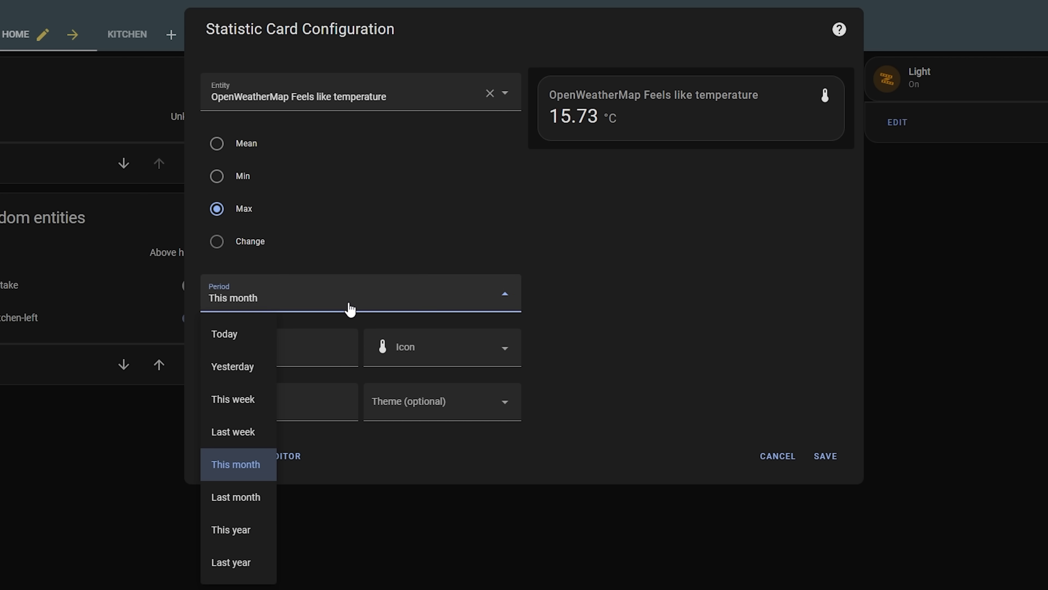
click(242, 403)
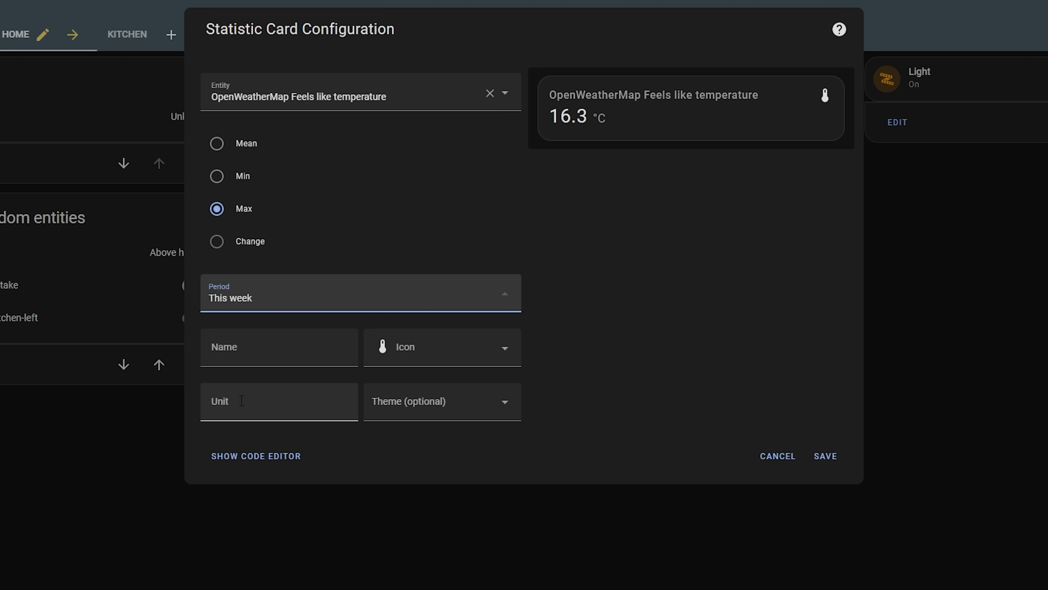
click(335, 295)
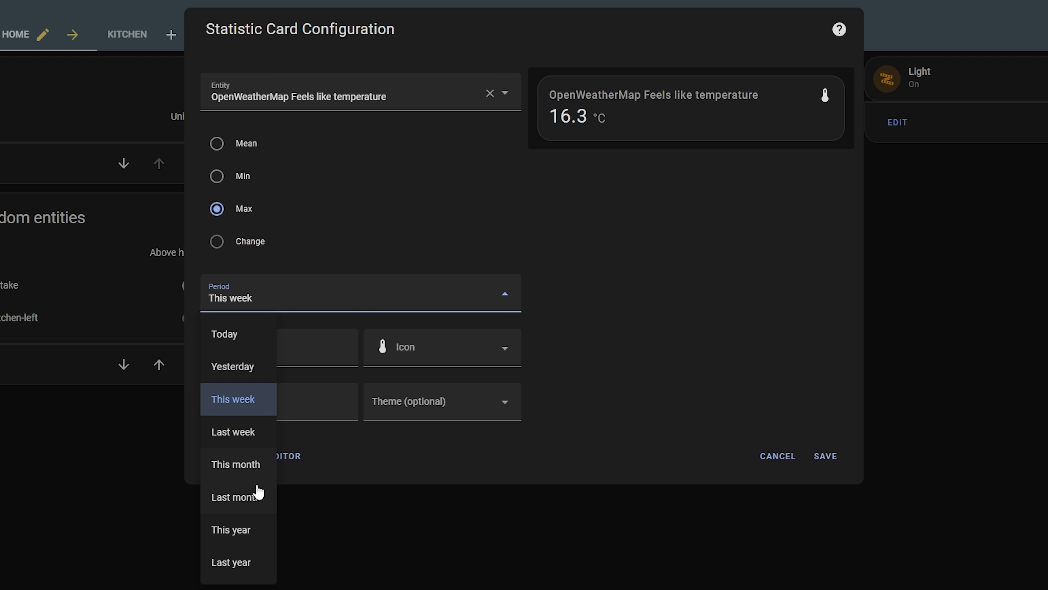
click(257, 498)
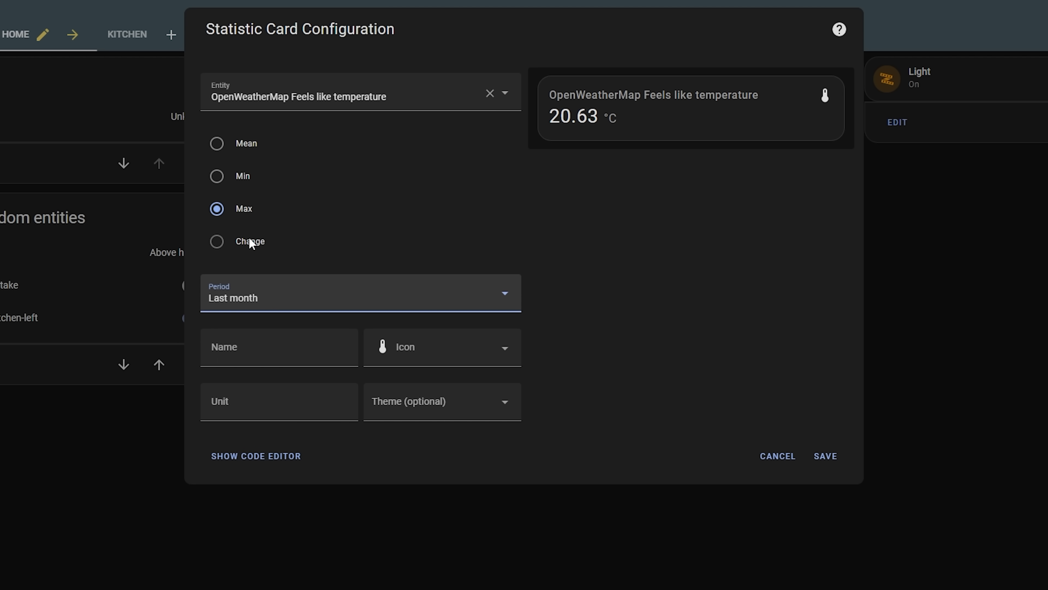
click(223, 175)
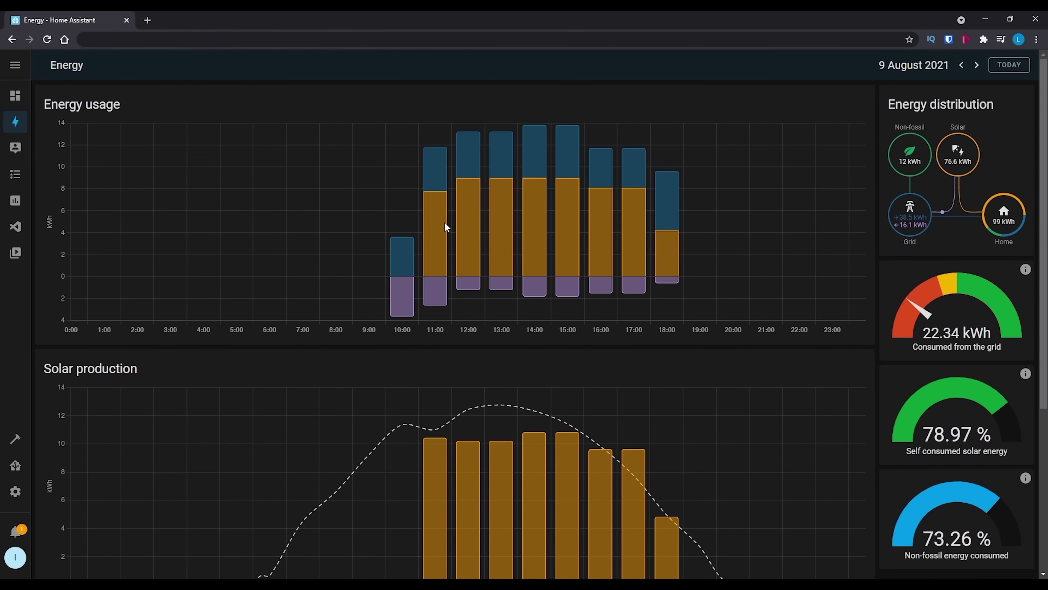
- Review the Energy dashboard charts and the release-note section on tracking water consumption
mouse_move(403, 279)
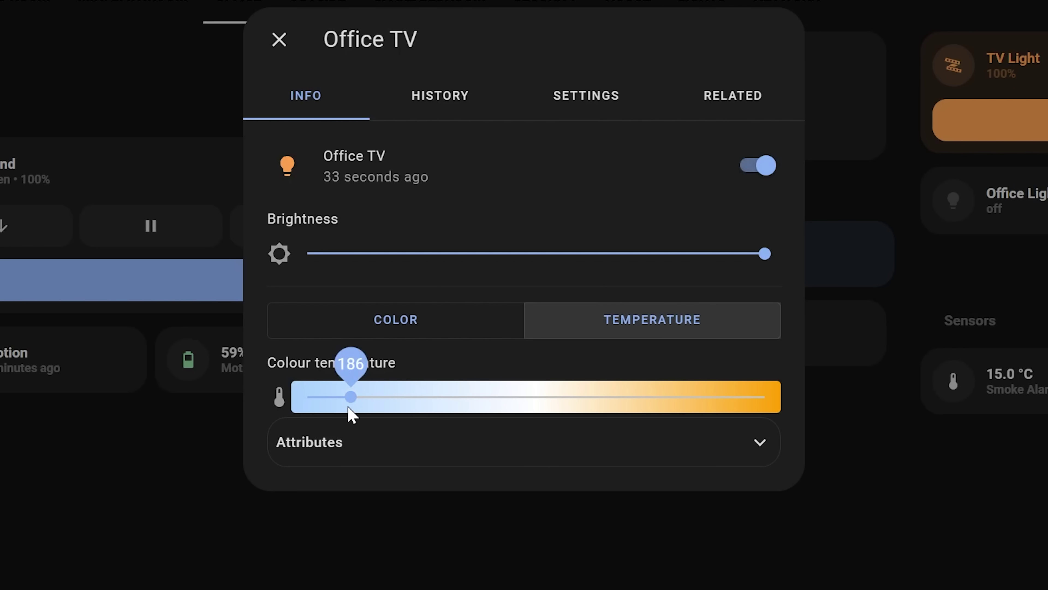
- Set the Hue bulb to about 5235 K and compare its min/max_color_temp_kelvin attributes
drag(347, 405, 631, 407)
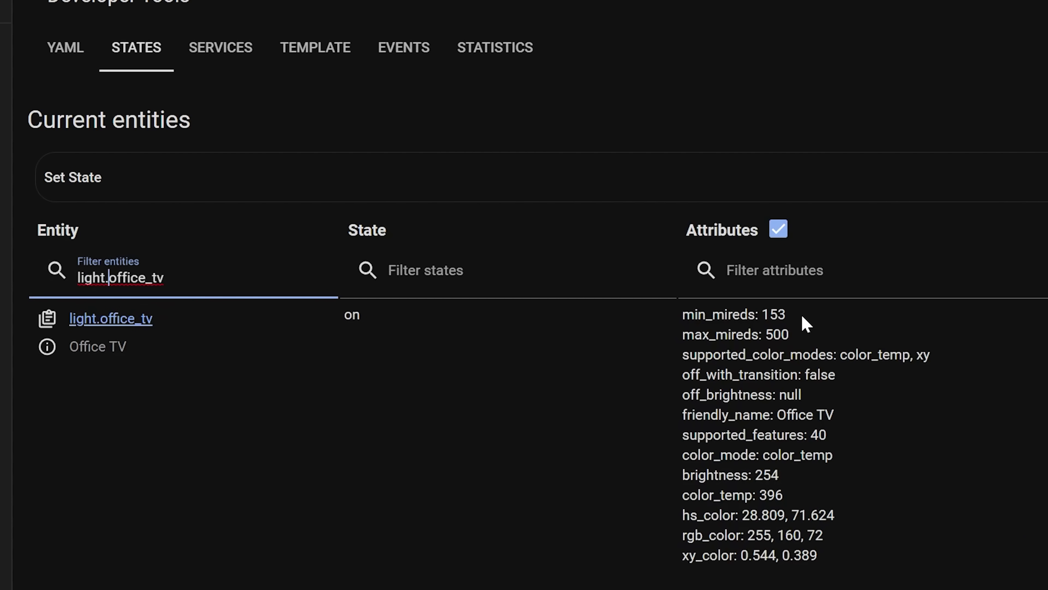
drag(787, 314, 718, 313)
drag(794, 343, 667, 351)
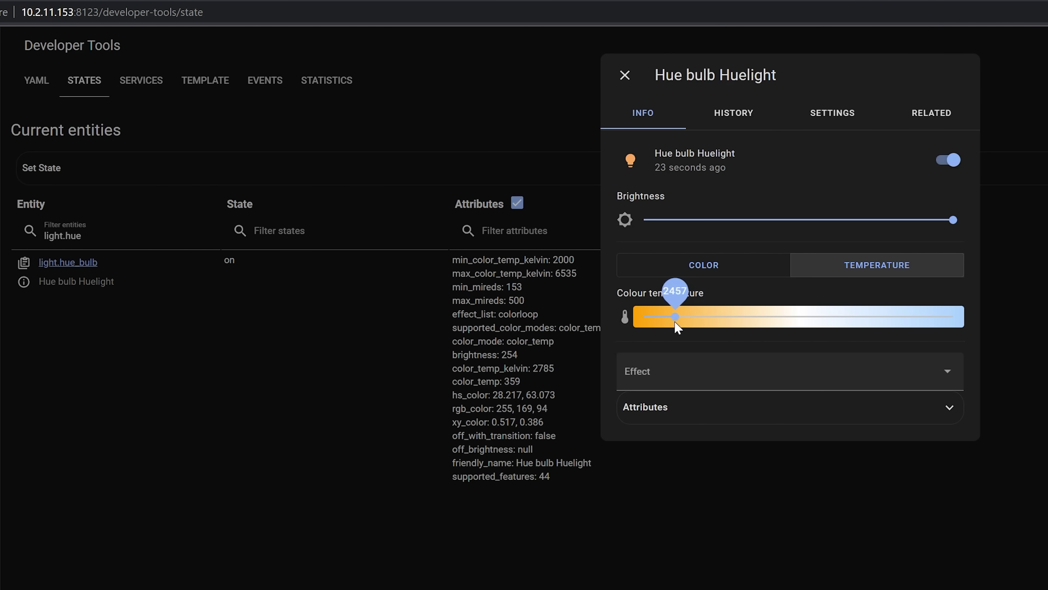
drag(651, 329, 867, 330)
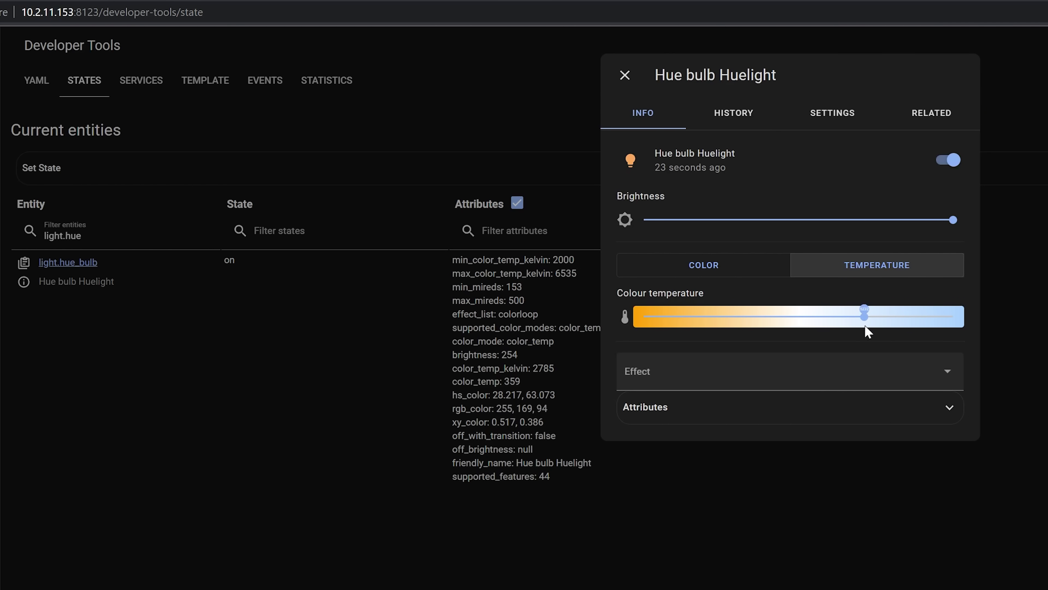
click(624, 75)
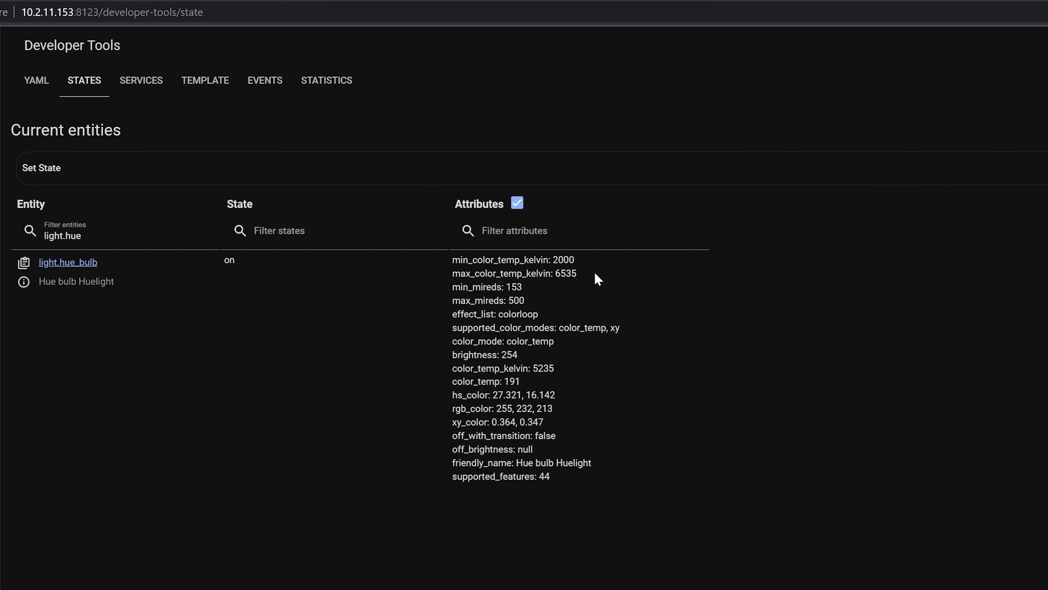
drag(596, 274, 449, 264)
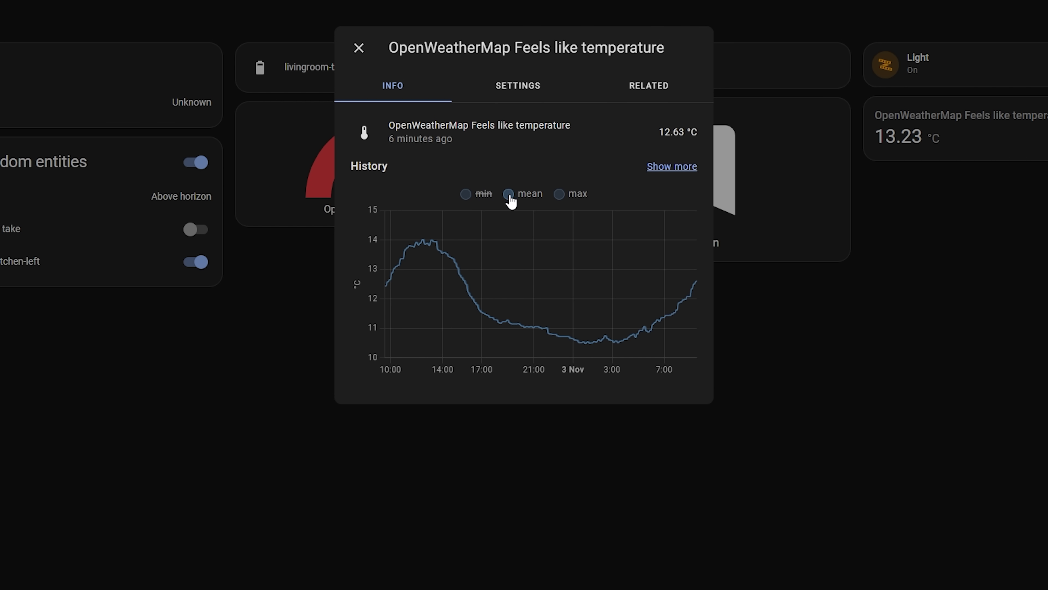
- Toggle the max, mean and min legend entries so all three feels-like temperature lines show
click(570, 199)
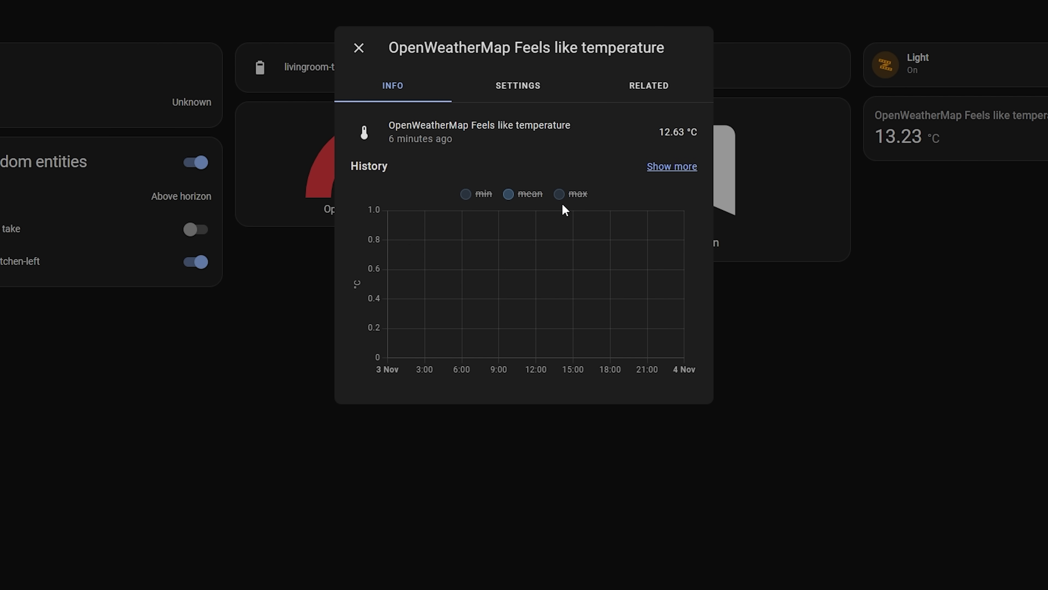
click(562, 203)
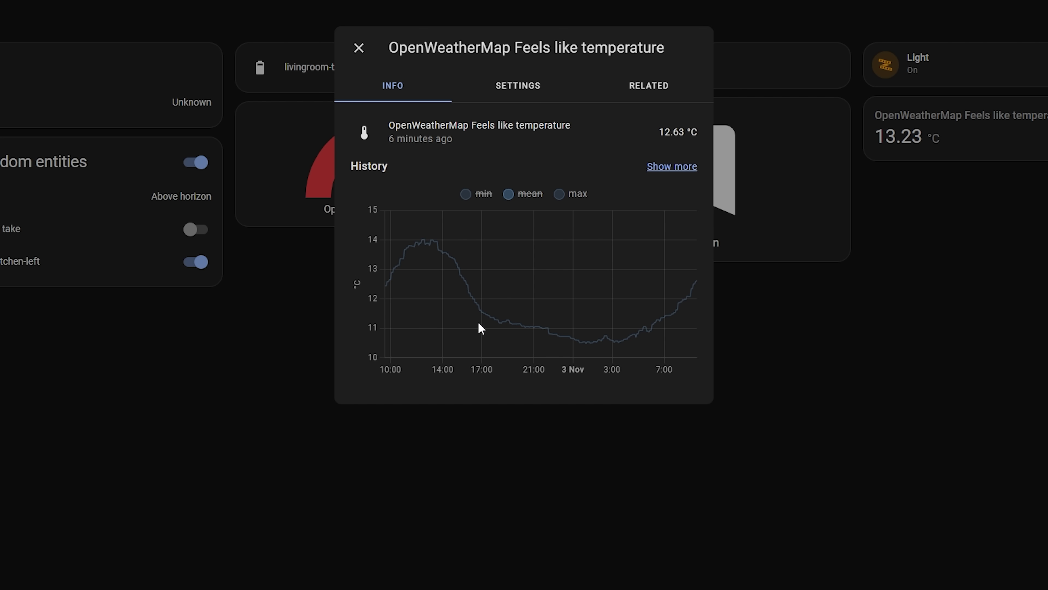
mouse_move(495, 324)
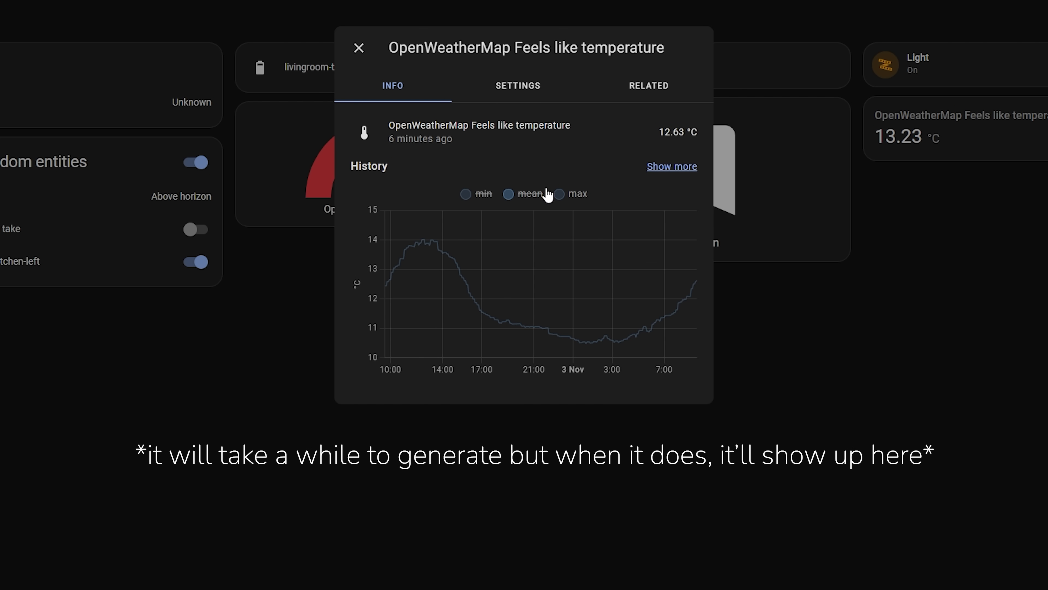
click(510, 199)
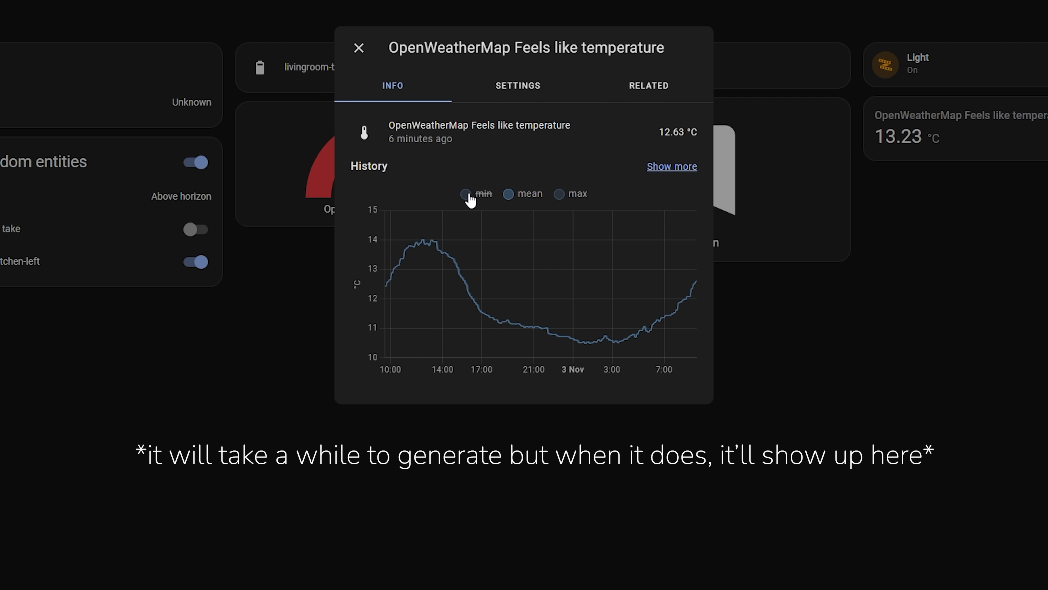
click(465, 202)
mouse_move(520, 330)
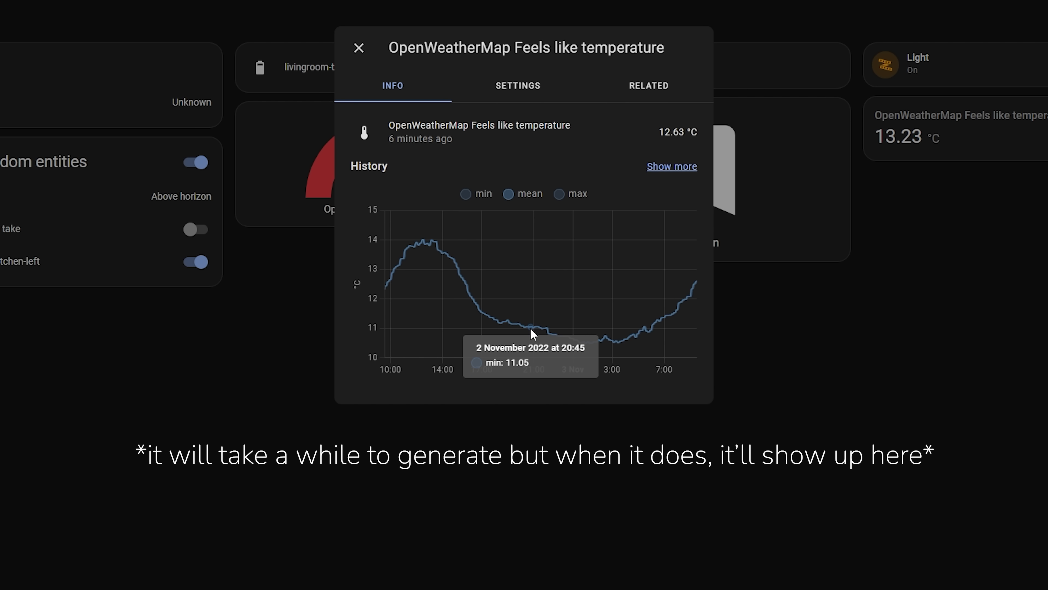
mouse_move(565, 341)
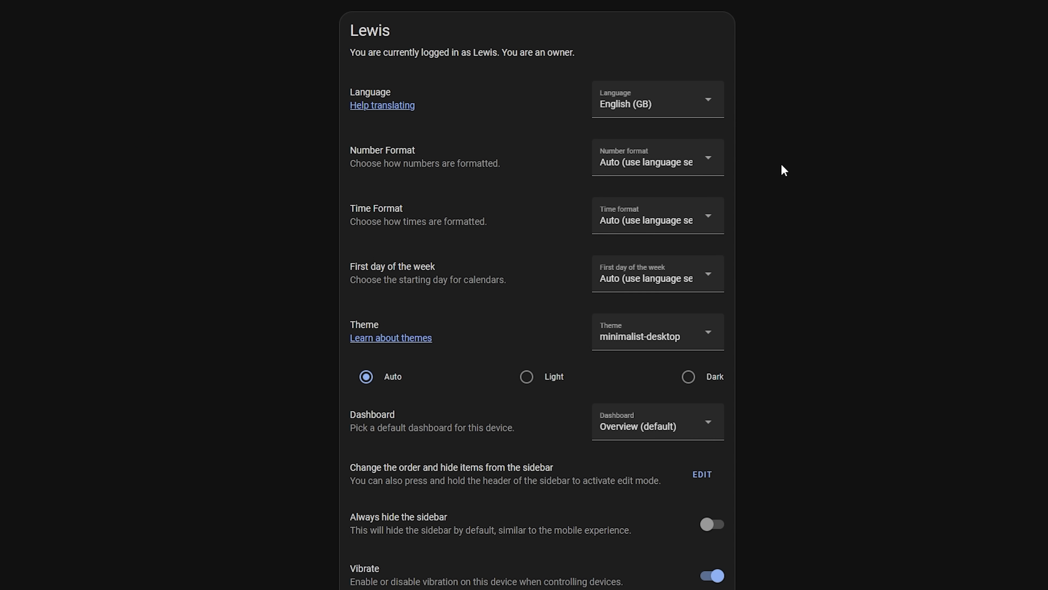
- Cycle the first day of the week through Monday, Saturday and Sunday, ending on Auto
click(706, 285)
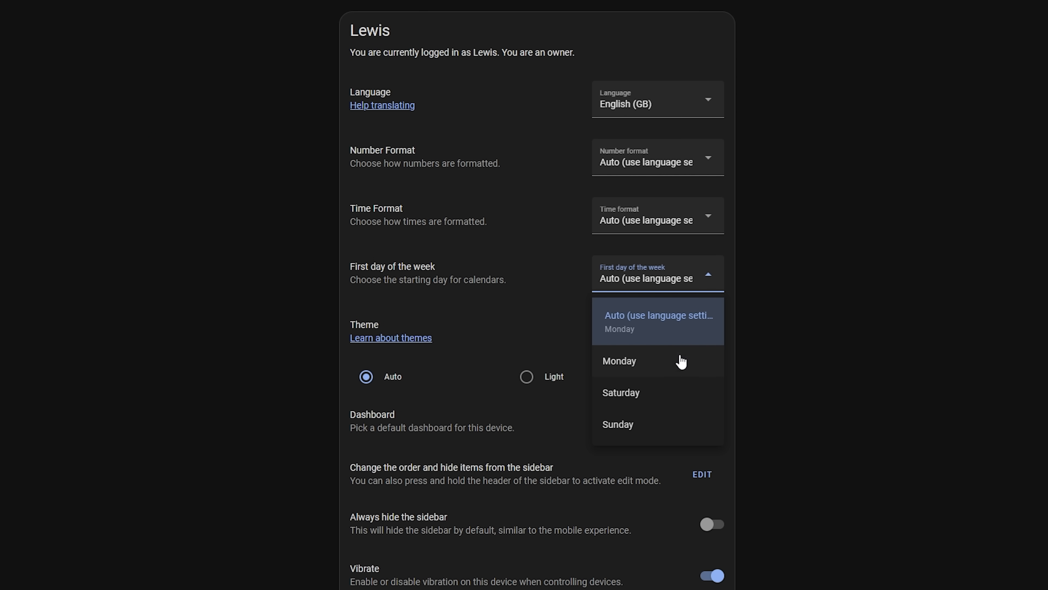
click(672, 371)
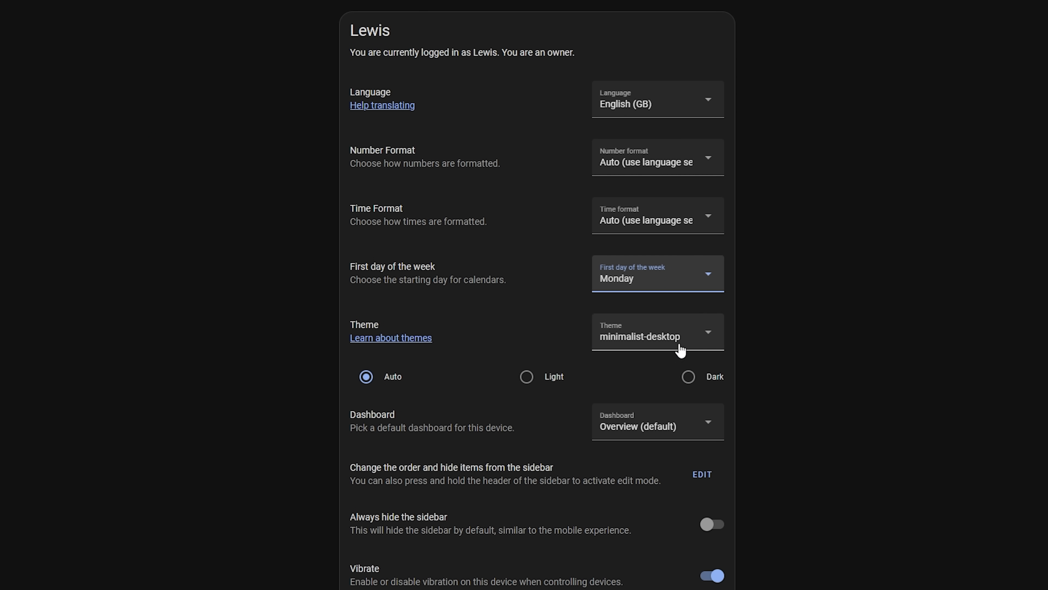
click(703, 282)
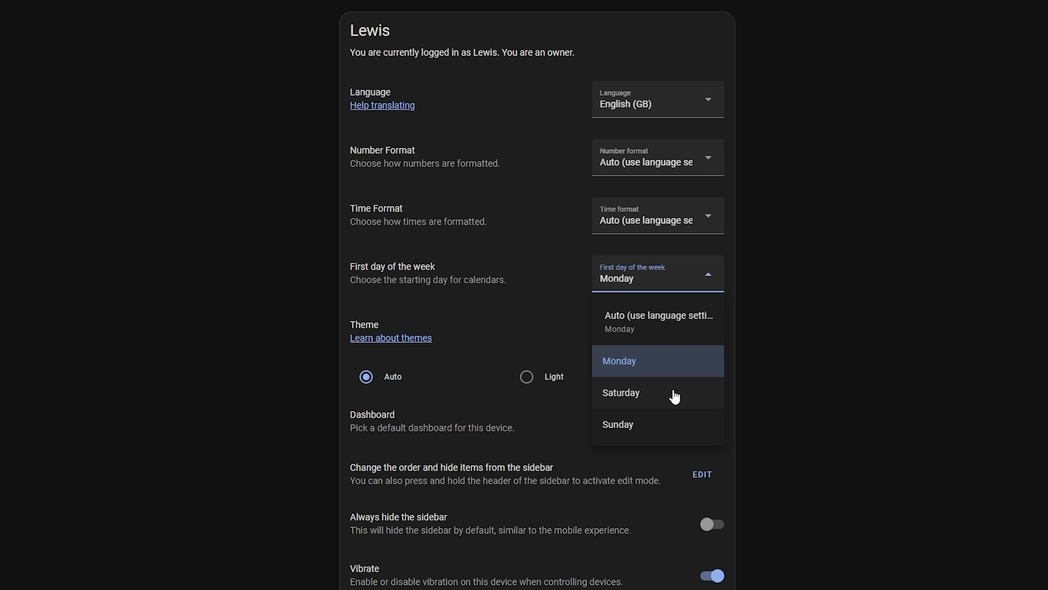
click(657, 396)
click(686, 273)
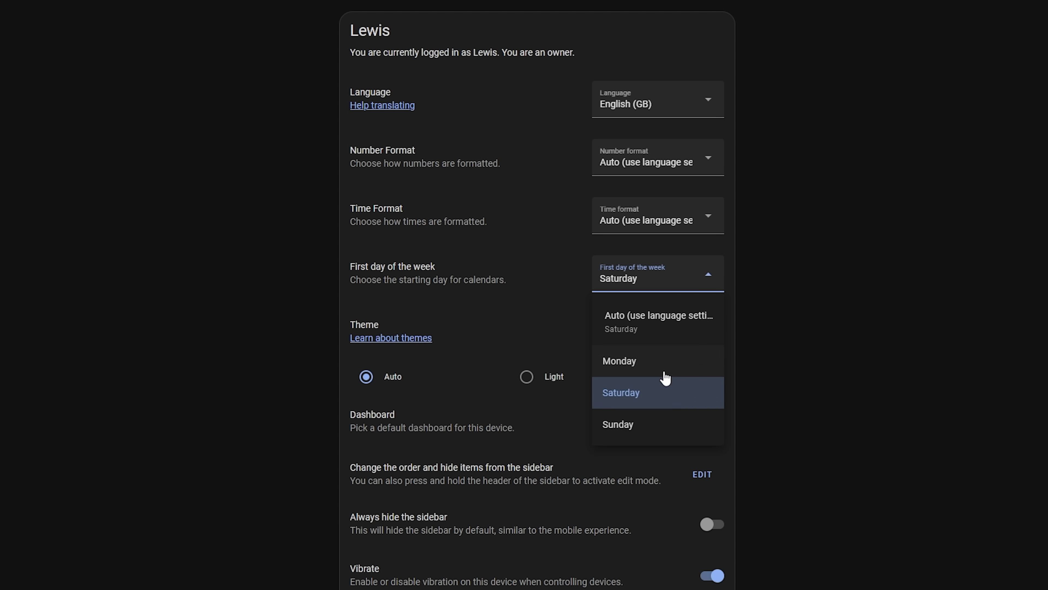
click(667, 427)
click(695, 281)
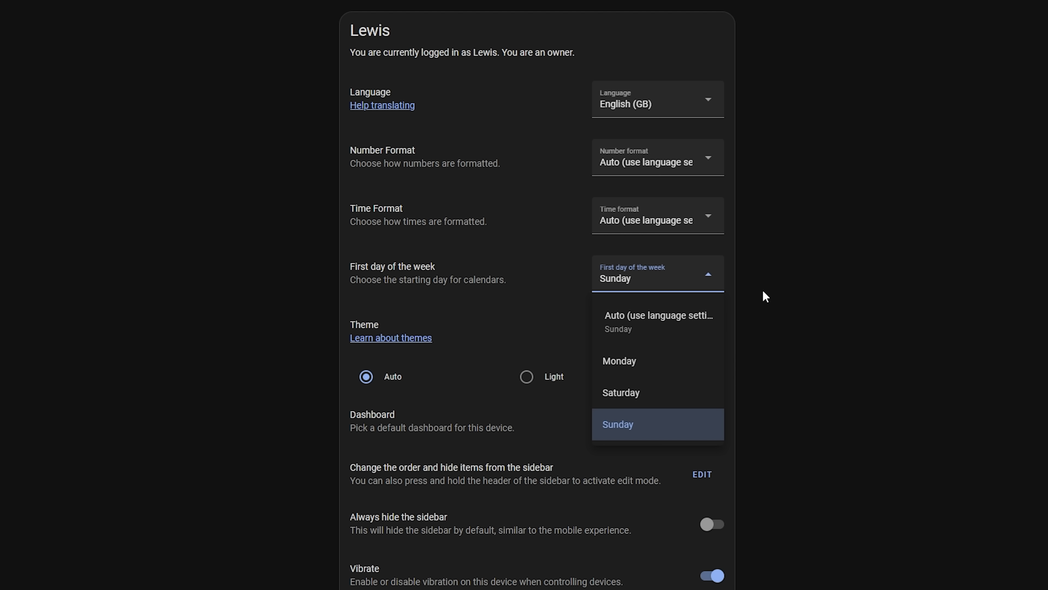
click(687, 336)
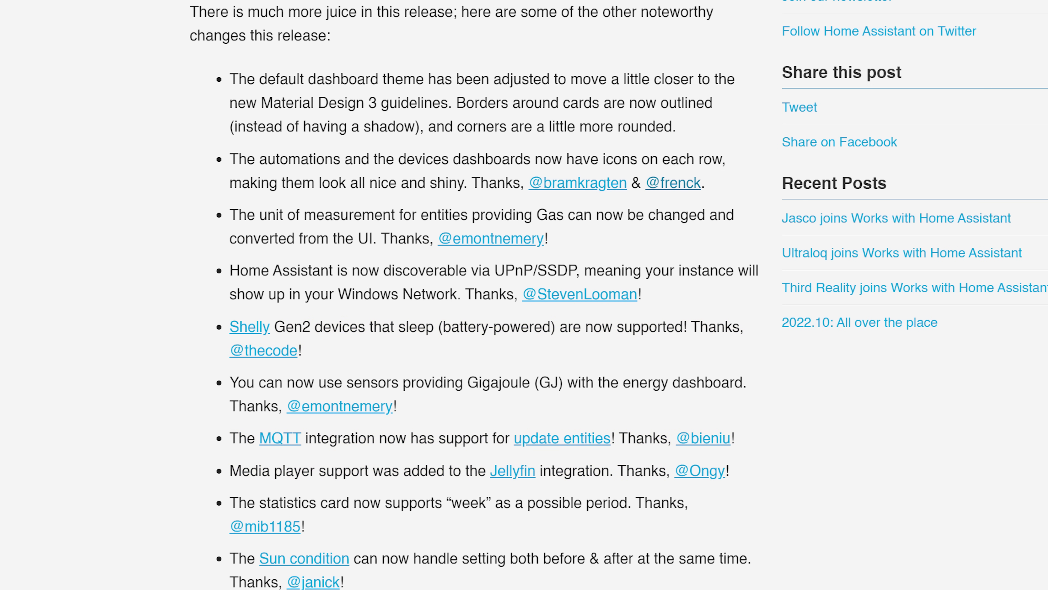
- Scroll the release post down to the per-integration sections from Coinbase to Open Exchange Rates
scroll(487, 295, down, 10)
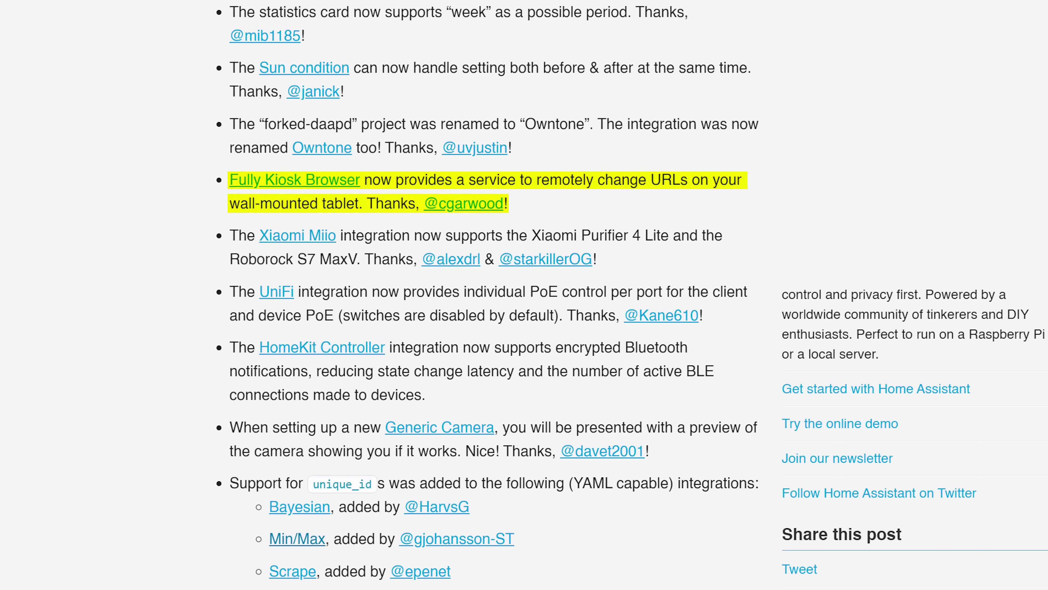